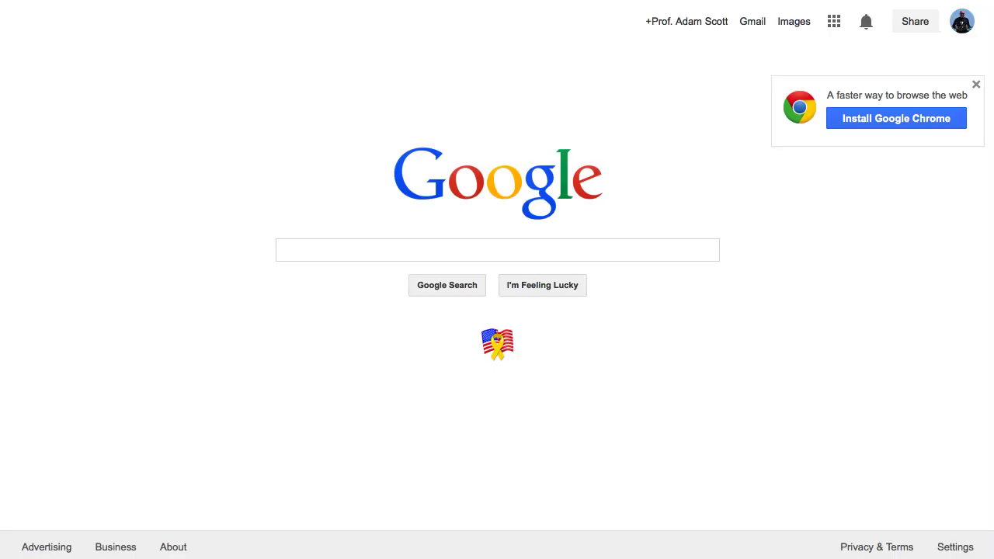
# Search Google for 'cuny first'.
pyautogui.click(313, 253)
pyautogui.write('cun')
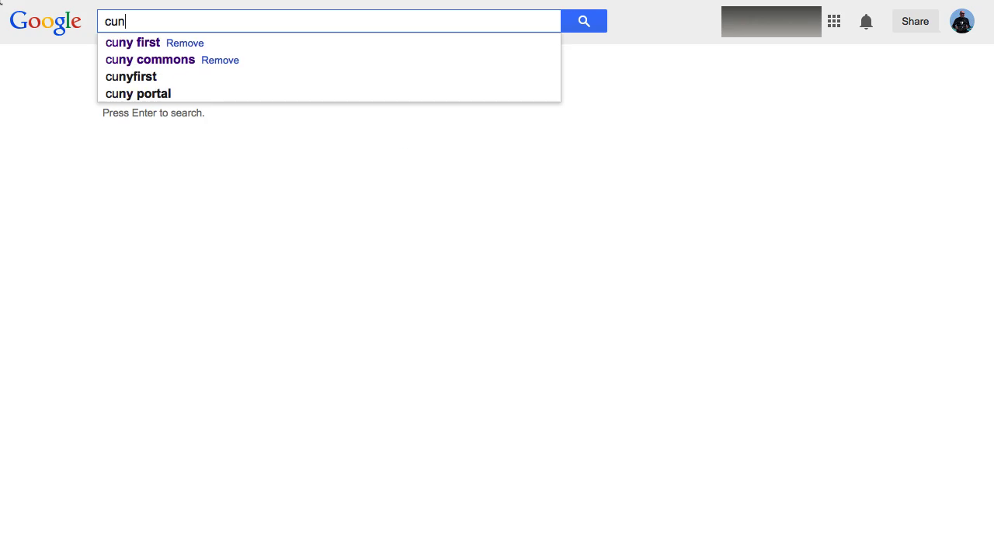
pyautogui.write('y first')
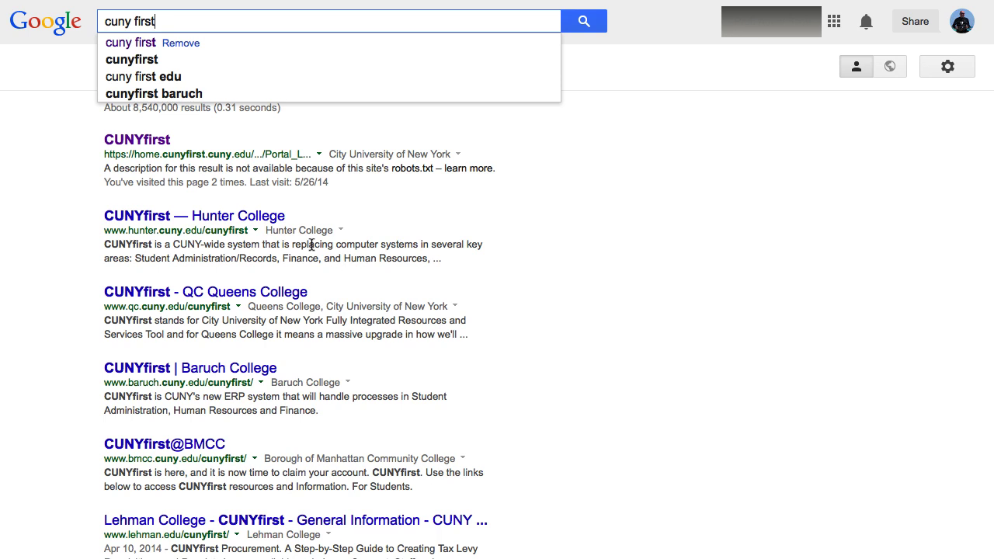
pyautogui.press('Return')
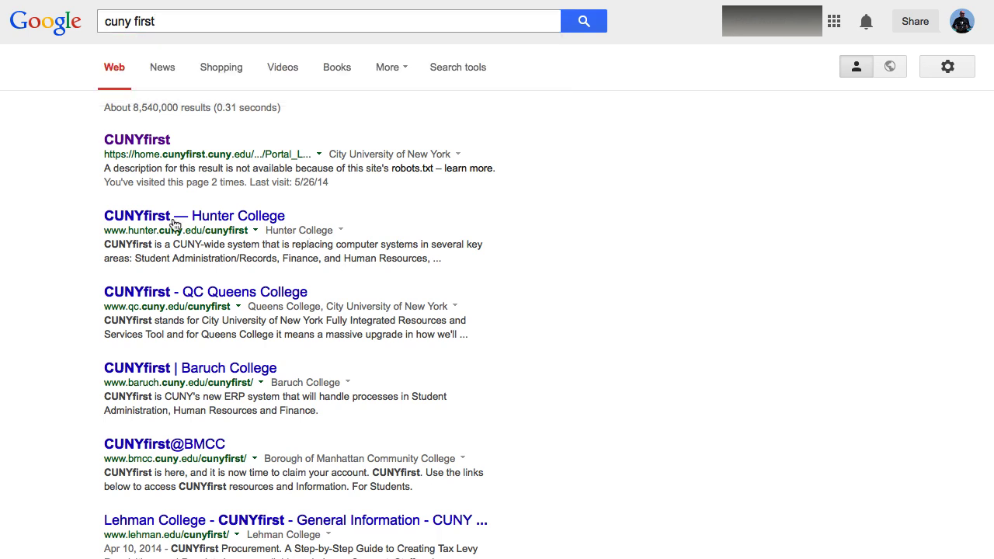
# Open the CUNYfirst portal from the top search result.
pyautogui.click(119, 137)
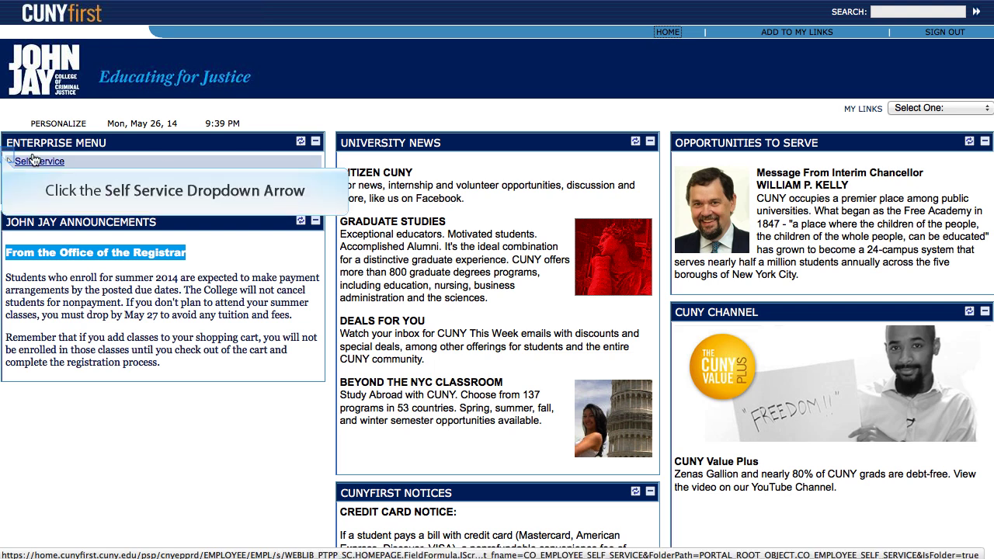
# Open the Faculty Center from the Self Service section of the Enterprise Menu.
pyautogui.click(10, 161)
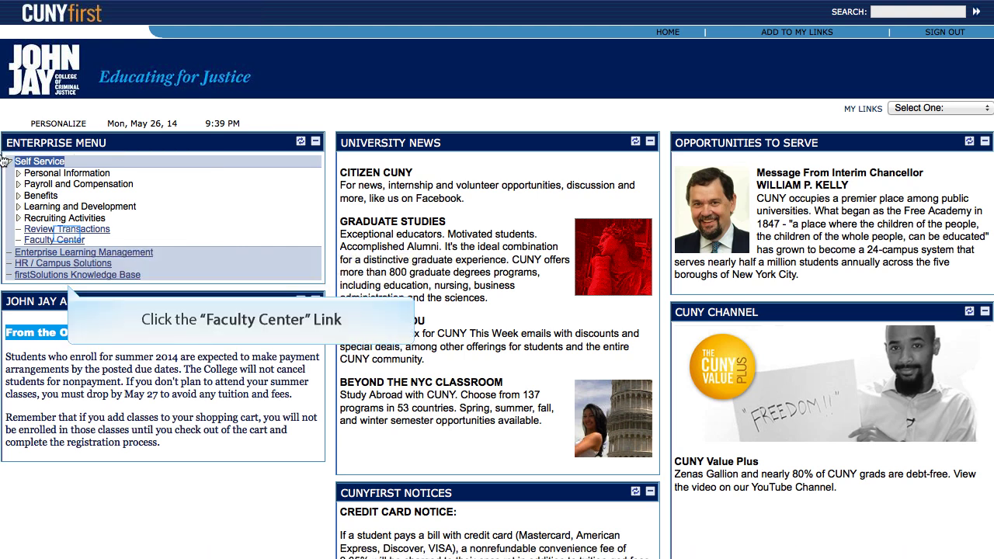
pyautogui.click(54, 239)
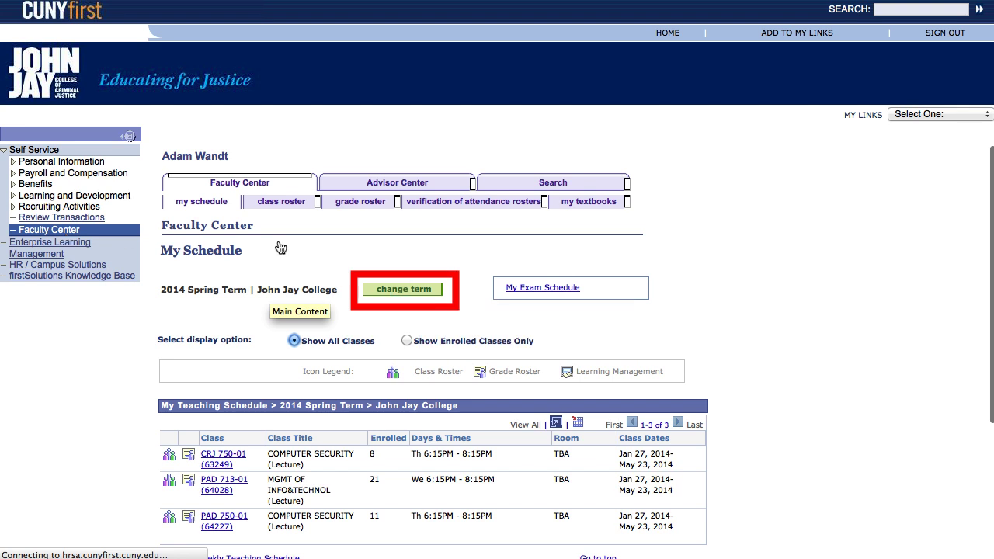
pyautogui.click(404, 289)
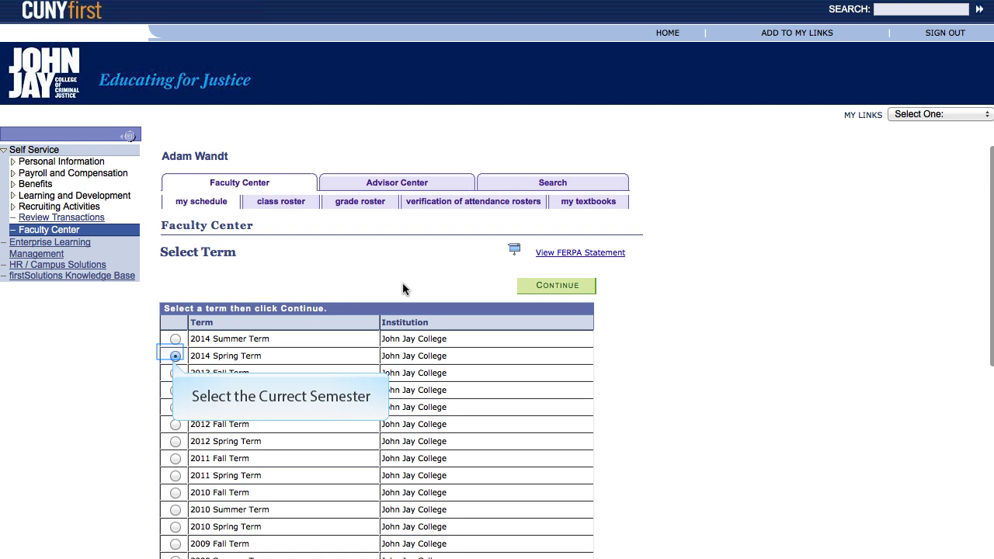
pyautogui.click(174, 355)
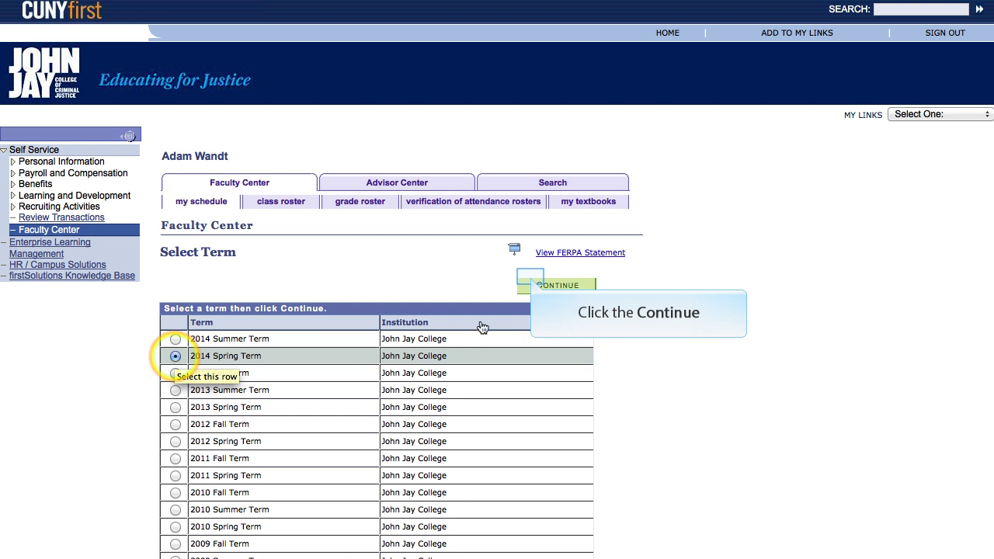
pyautogui.click(527, 297)
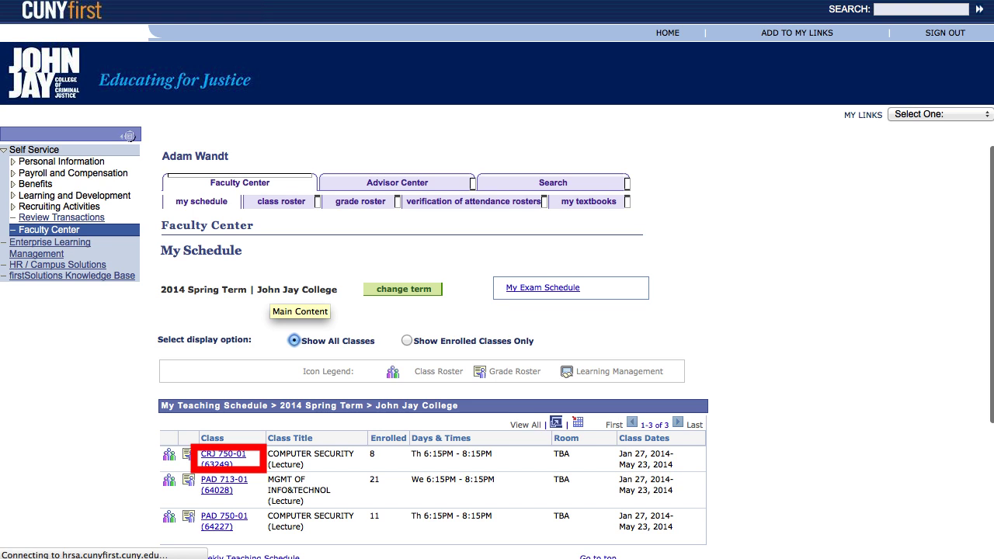
# Open the CRJ 750-01 grade roster and bring the student grade table into view.
pyautogui.scroll(-5, 533, 280)
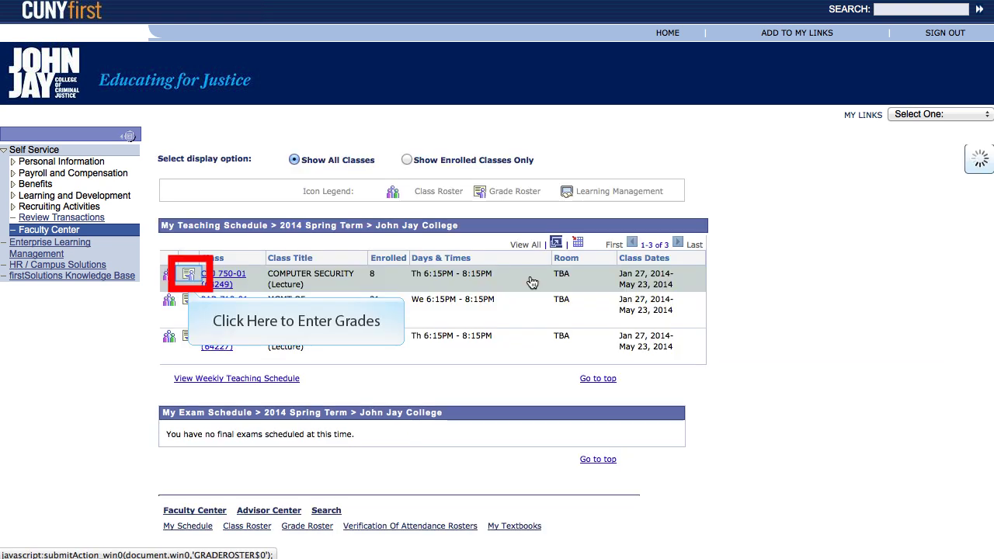
pyautogui.click(188, 273)
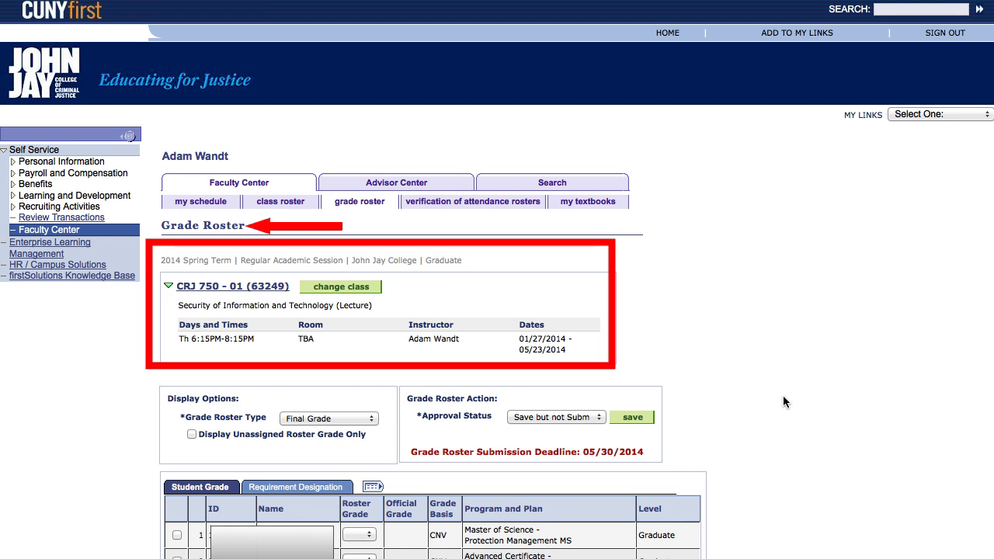
pyautogui.scroll(-5, 783, 396)
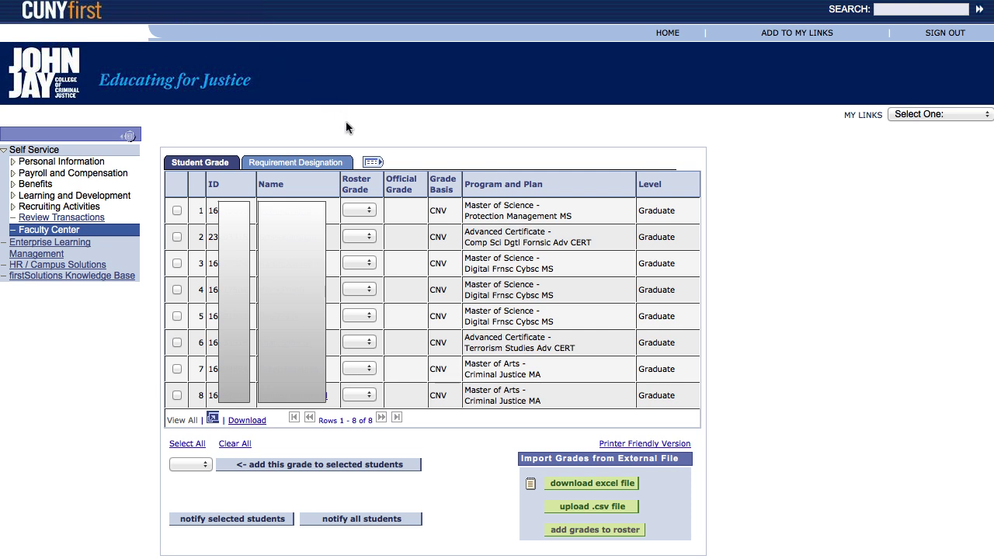
# Give students 1 through 4 a roster grade of A.
pyautogui.click(366, 209)
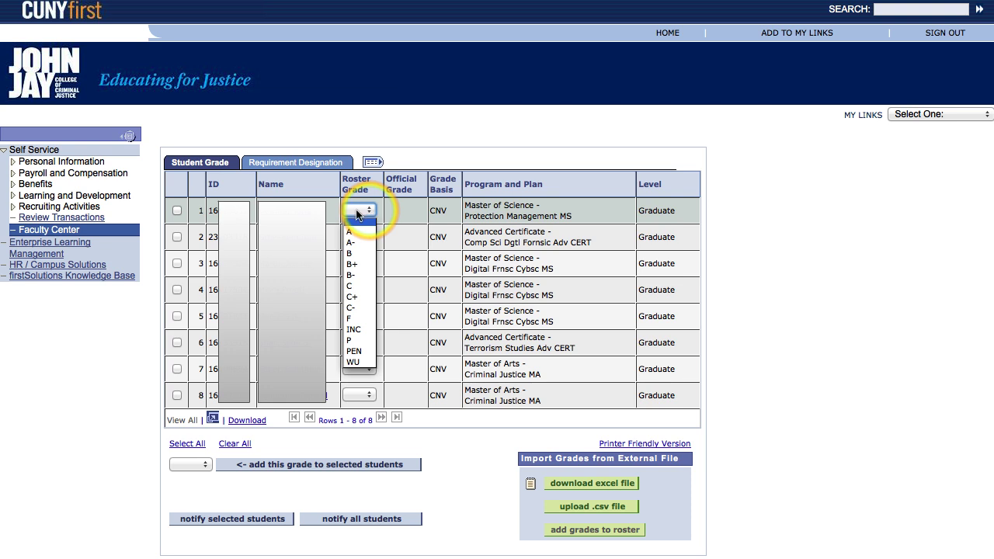
pyautogui.click(350, 232)
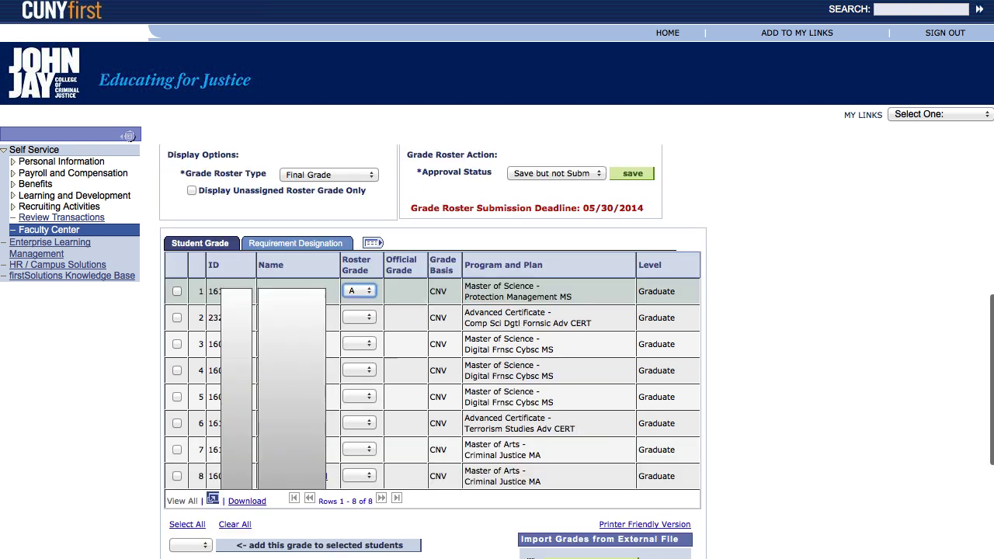
pyautogui.press('Tab')
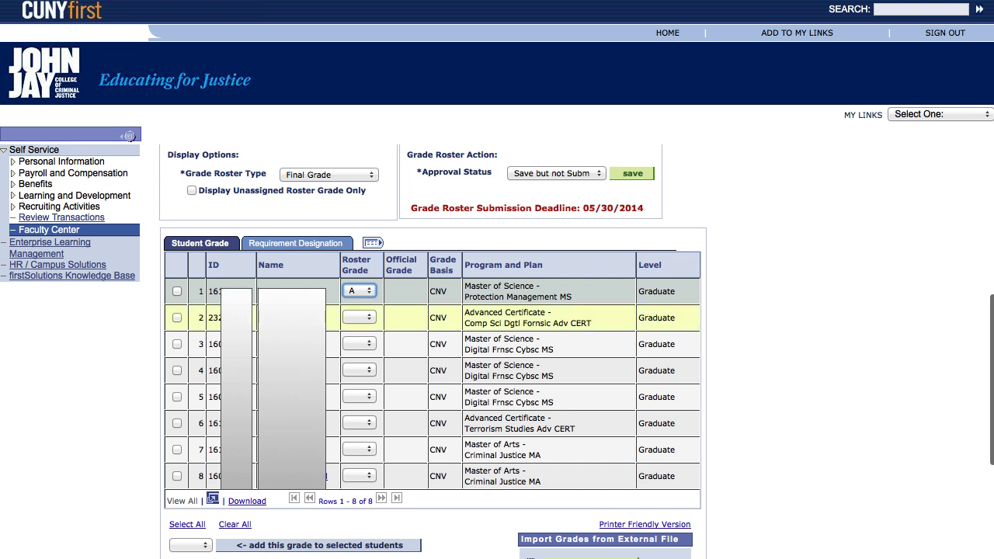
pyautogui.hotkey('alt', 'Down')
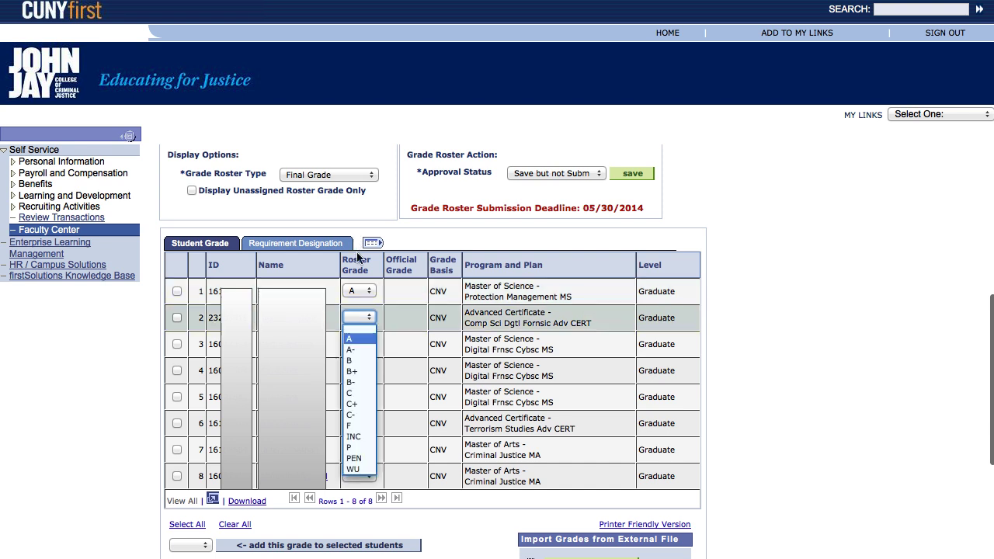
pyautogui.click(359, 341)
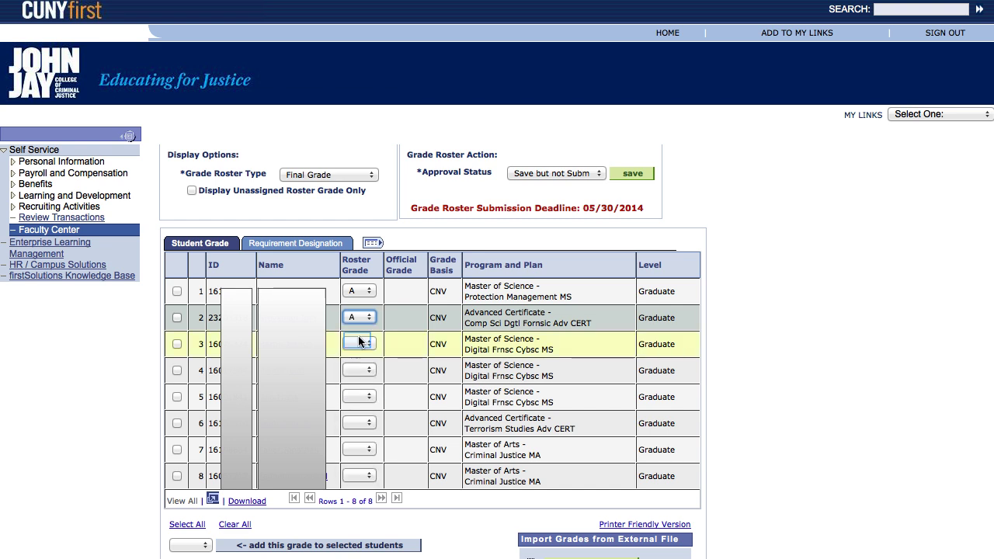
pyautogui.click(359, 343)
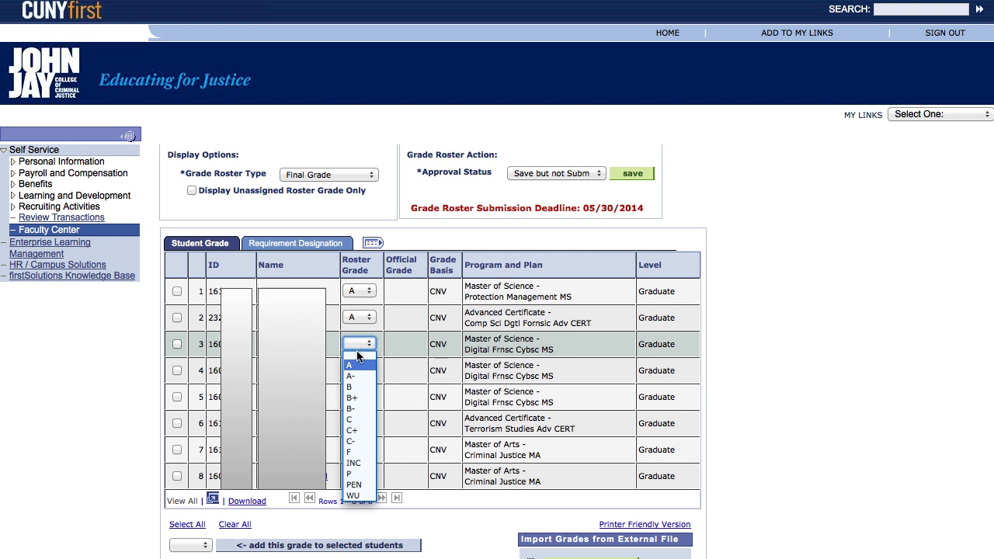
pyautogui.click(357, 363)
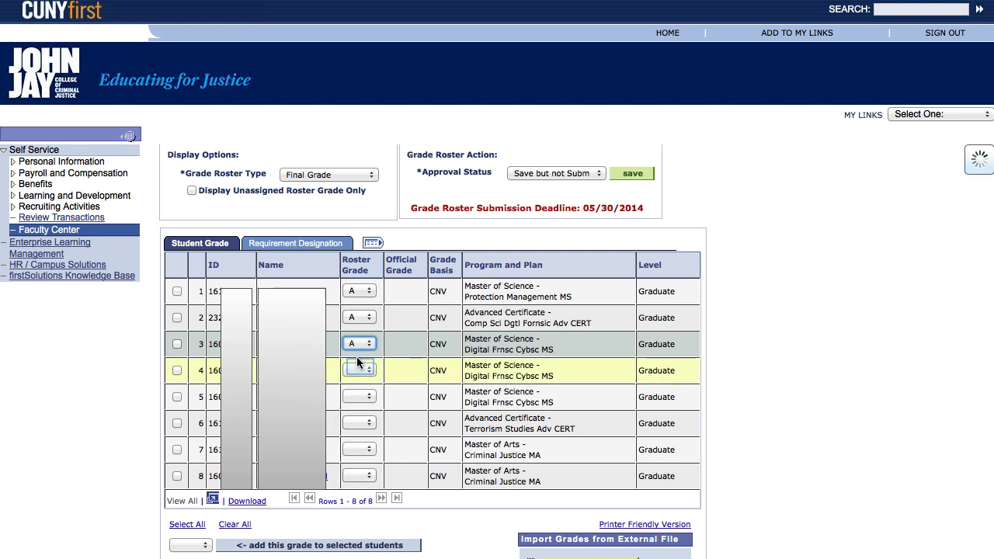
pyautogui.click(359, 369)
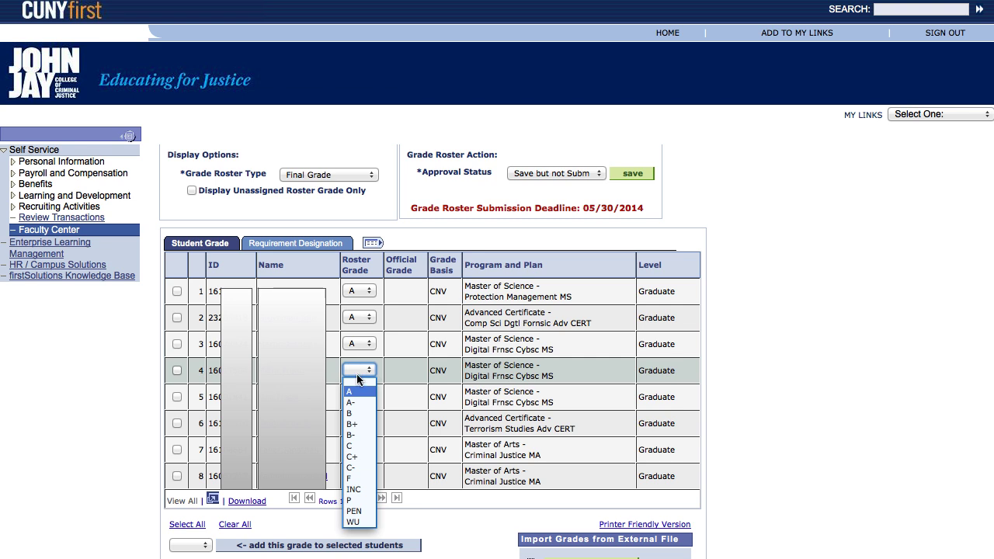
pyautogui.click(357, 391)
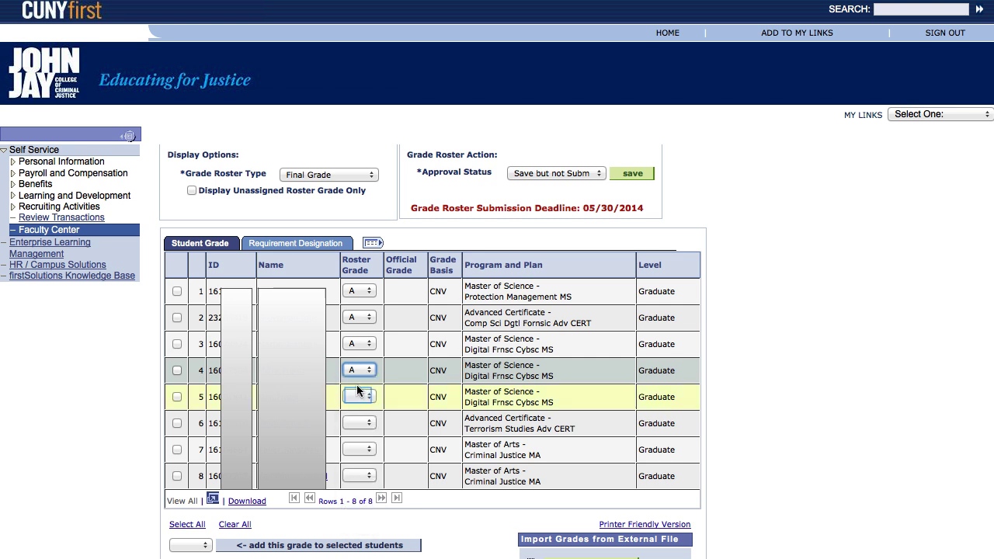
# Grade students 5 through 8 as A-, A, A and A-.
pyautogui.click(360, 397)
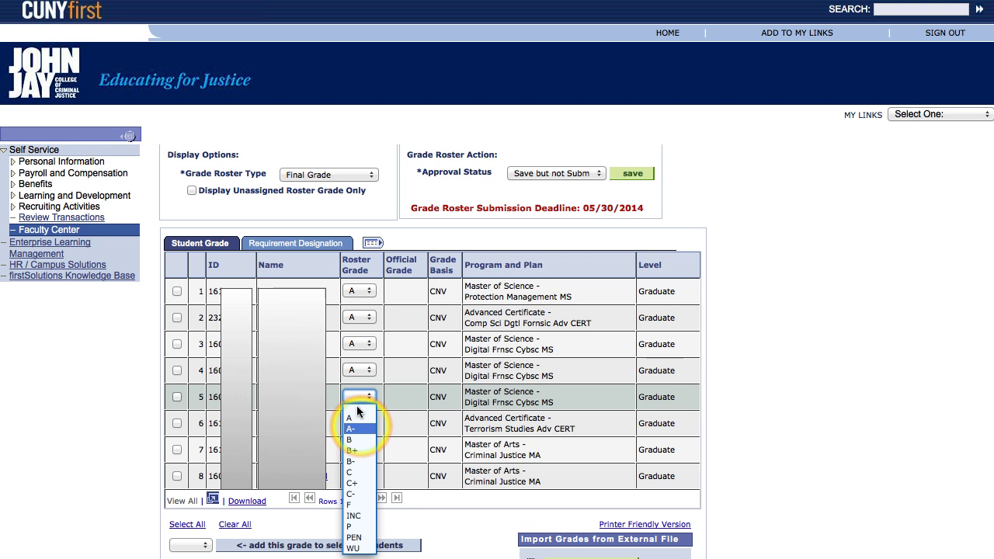
pyautogui.click(357, 428)
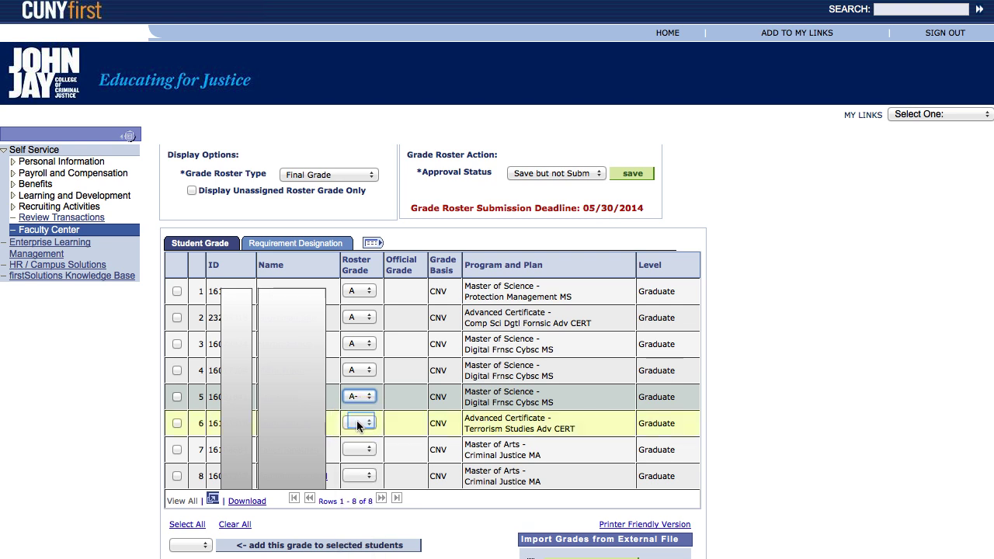
pyautogui.click(360, 422)
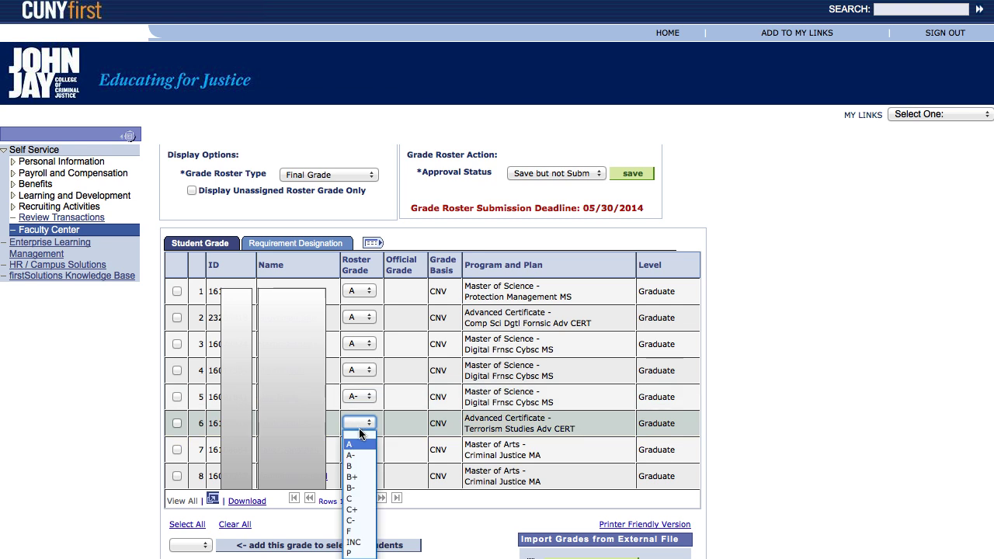
pyautogui.click(361, 444)
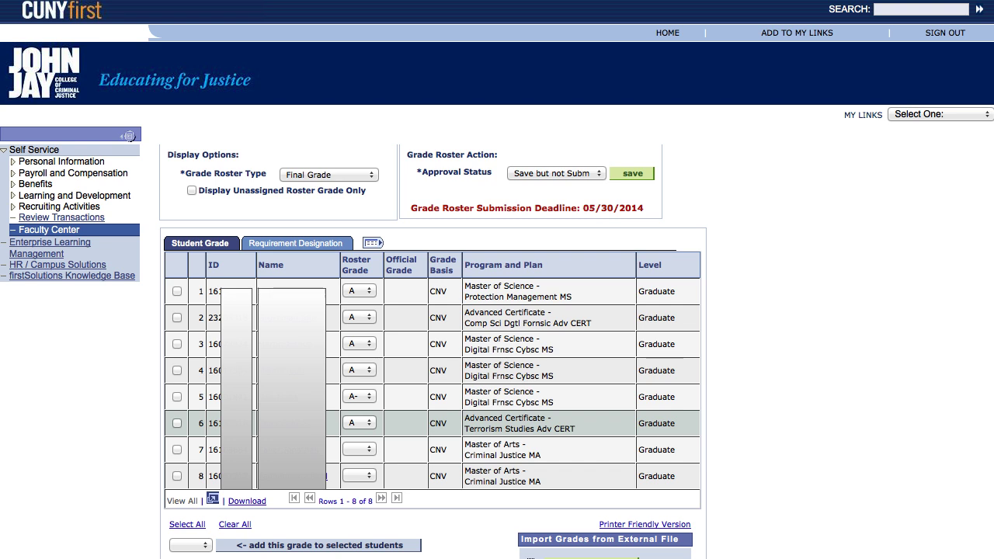
pyautogui.press('Tab')
pyautogui.hotkey('shift', 'Tab')
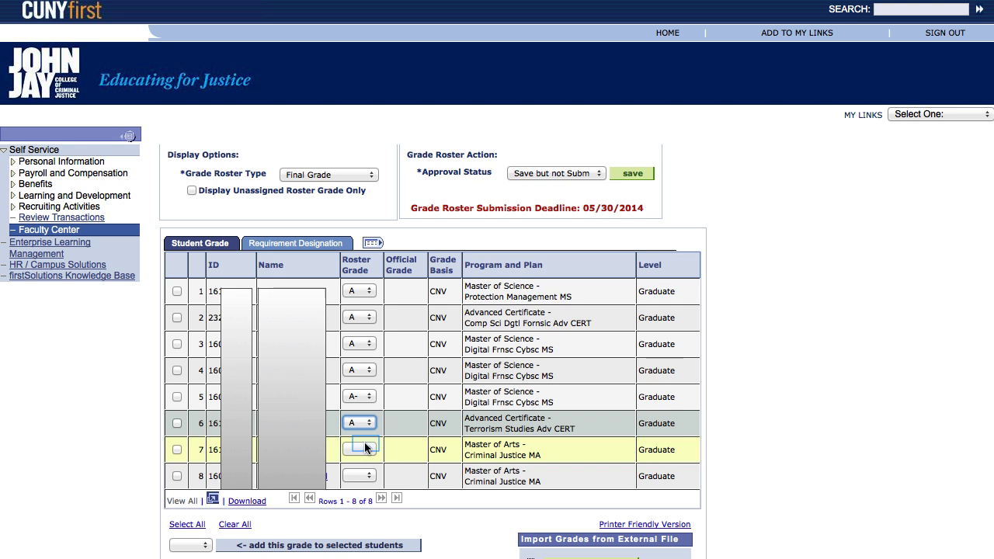
pyautogui.click(365, 448)
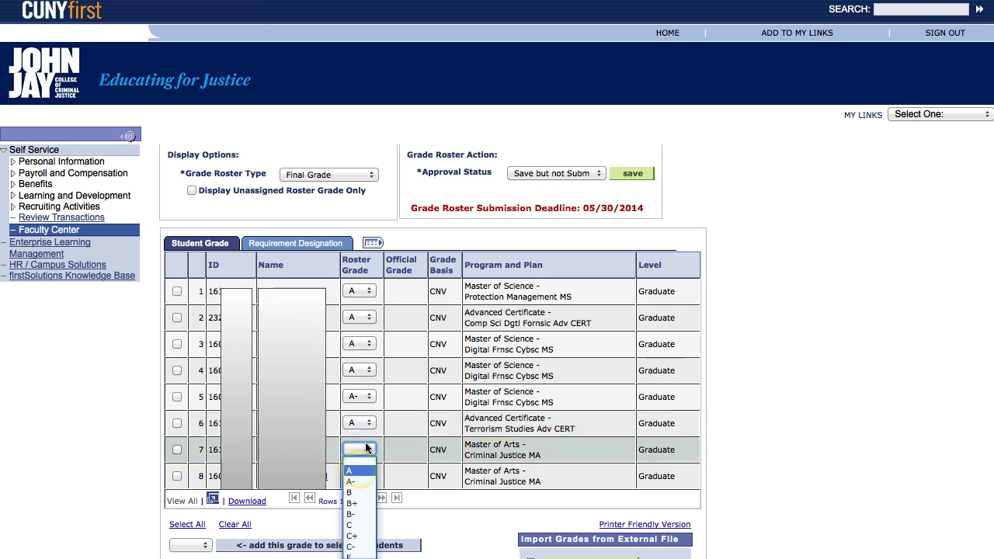
pyautogui.click(356, 469)
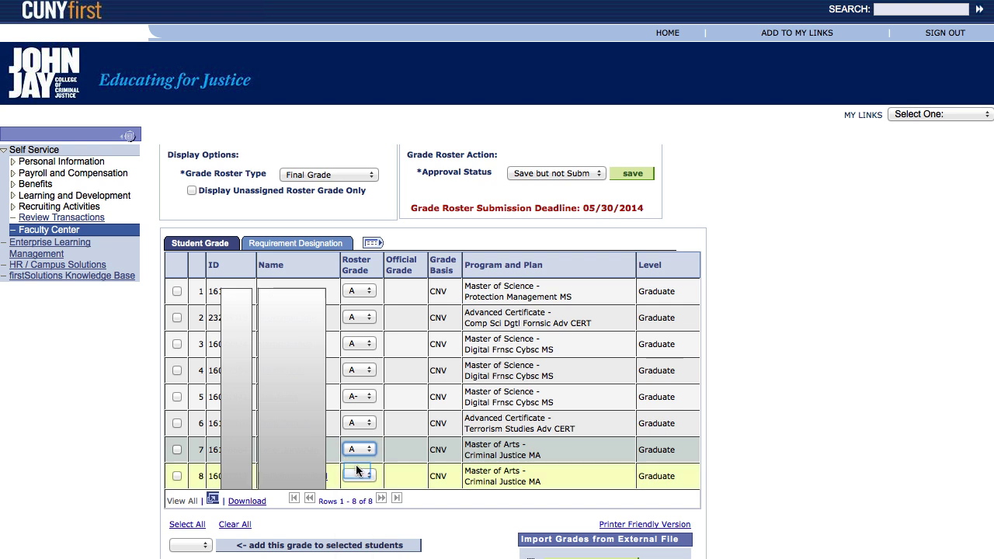
pyautogui.click(358, 473)
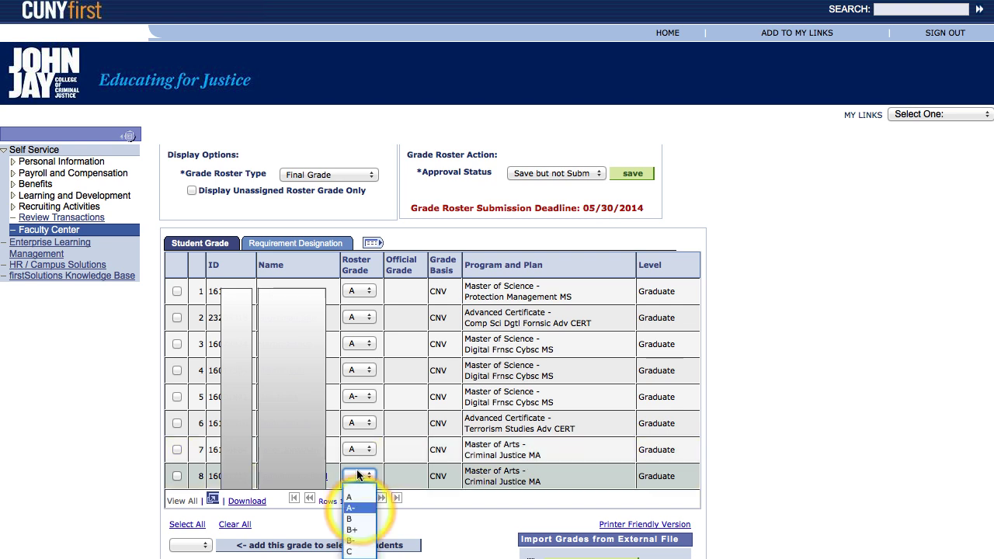
pyautogui.click(358, 509)
pyautogui.scroll(-2, 760, 495)
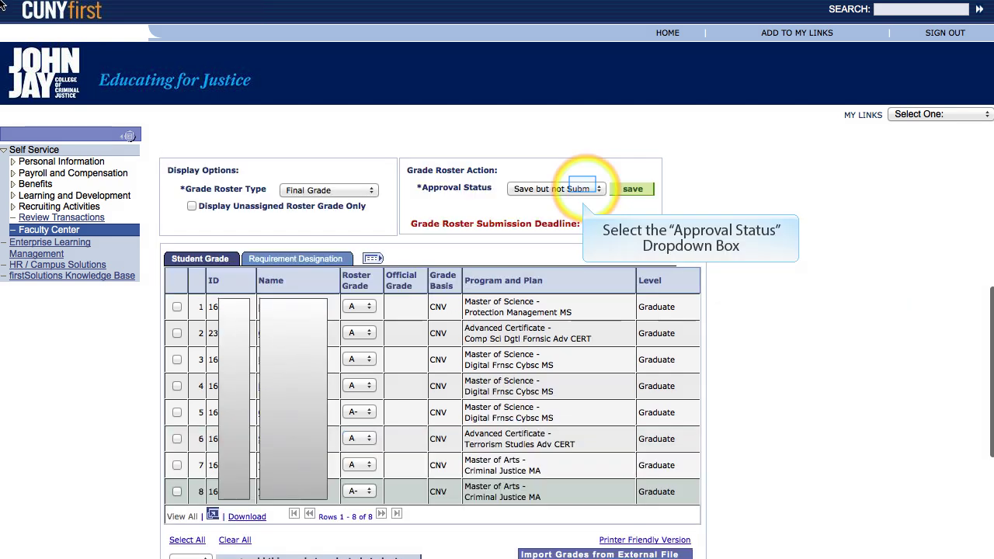
# Set Approval Status to 'Submit Grades to Registrar' and save the roster.
pyautogui.click(582, 189)
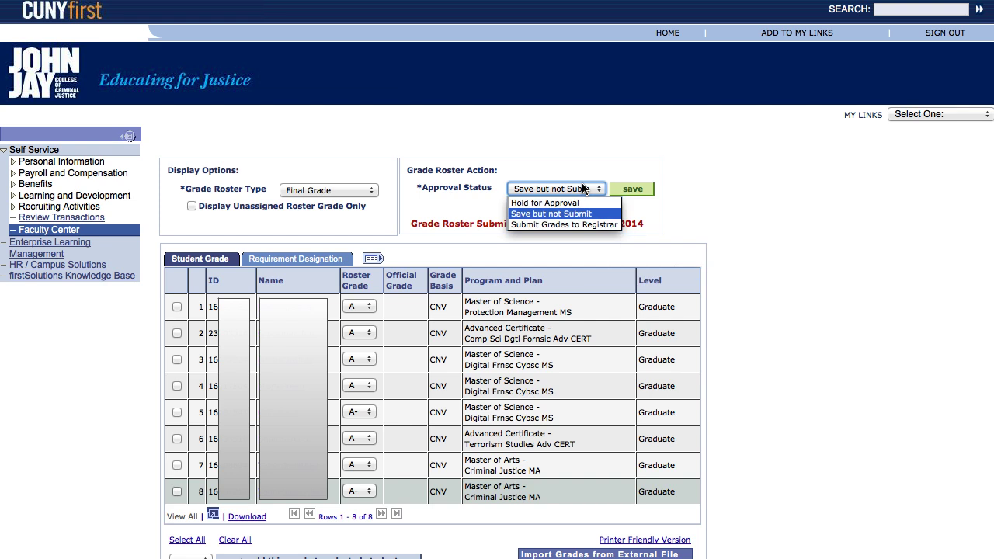
pyautogui.click(588, 225)
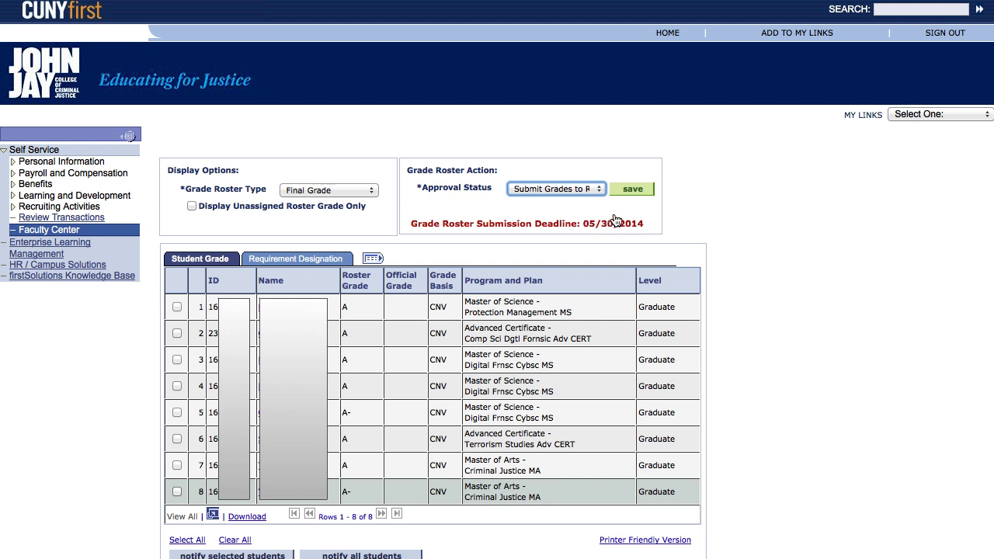
pyautogui.click(633, 189)
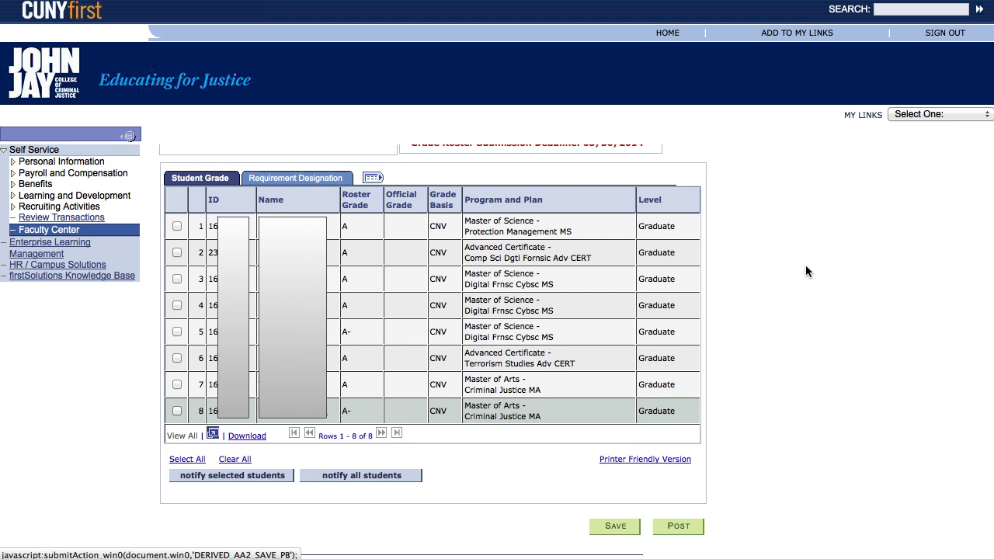
# Post the submitted CRJ 750 grades from the bottom of the roster.
pyautogui.scroll(-2, 805, 271)
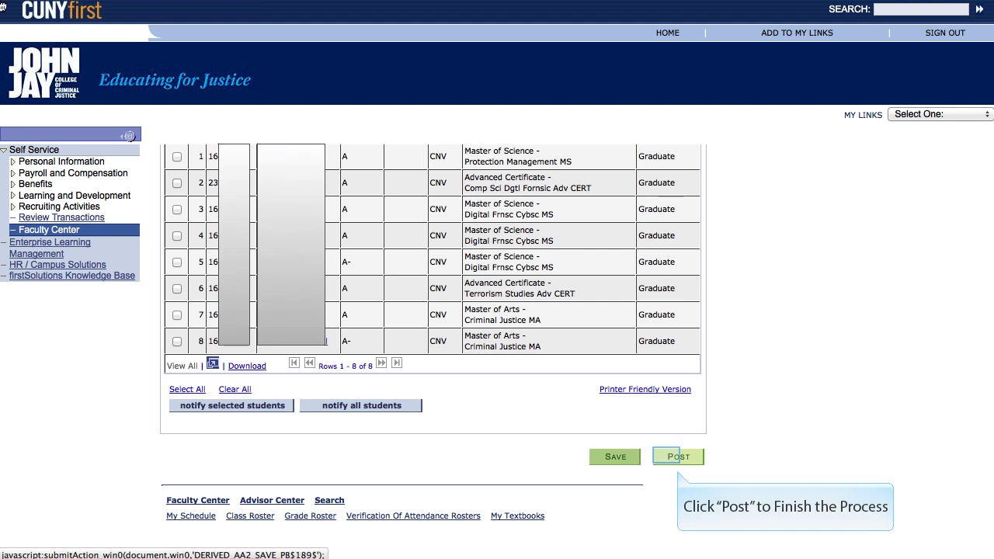
pyautogui.click(678, 456)
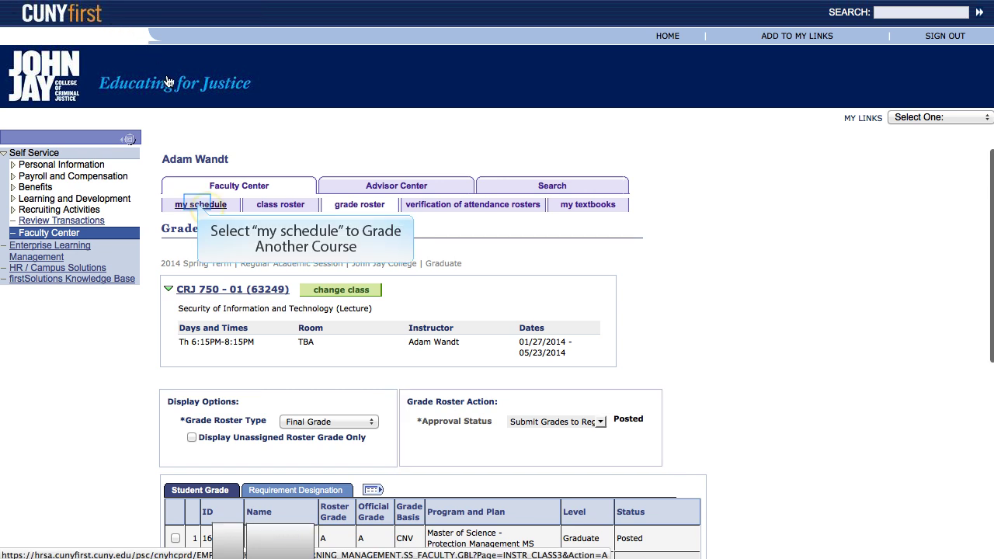
# Return to My Schedule and open the grade roster for PAD 750-01.
pyautogui.click(199, 206)
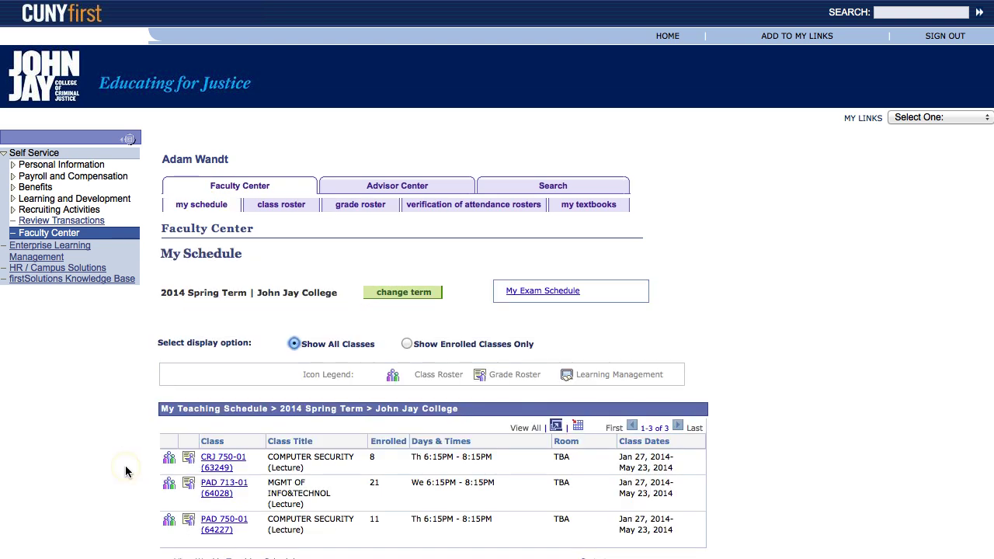
pyautogui.click(189, 521)
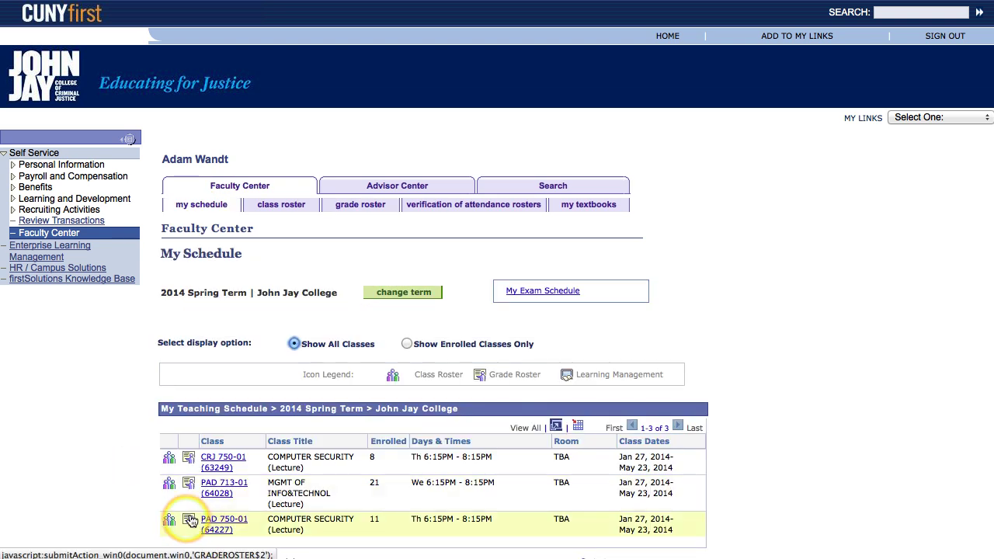